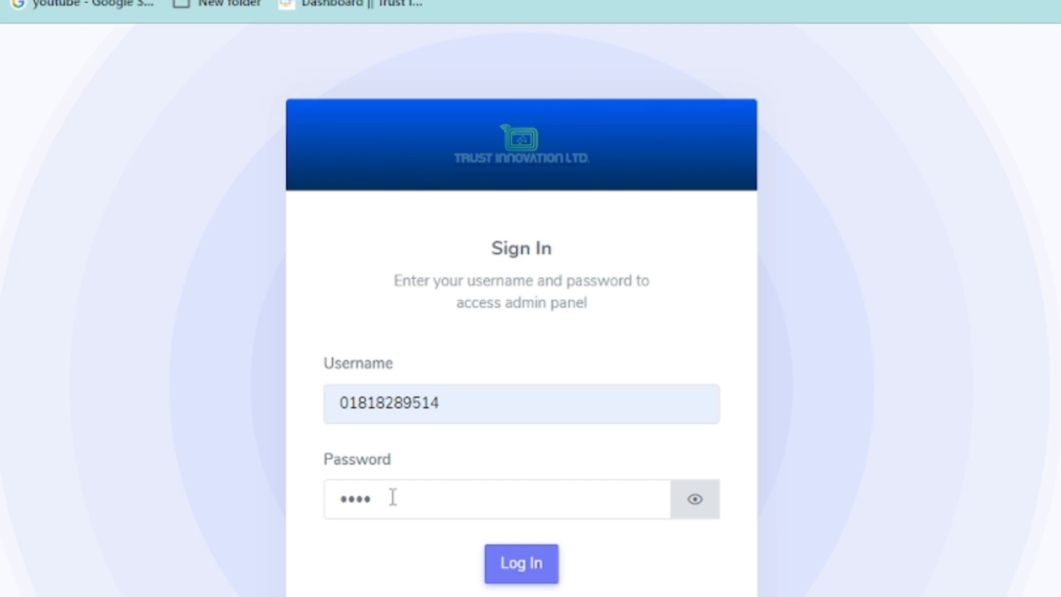
Sign in to the admin panel with the username and password
left_click(503, 567)
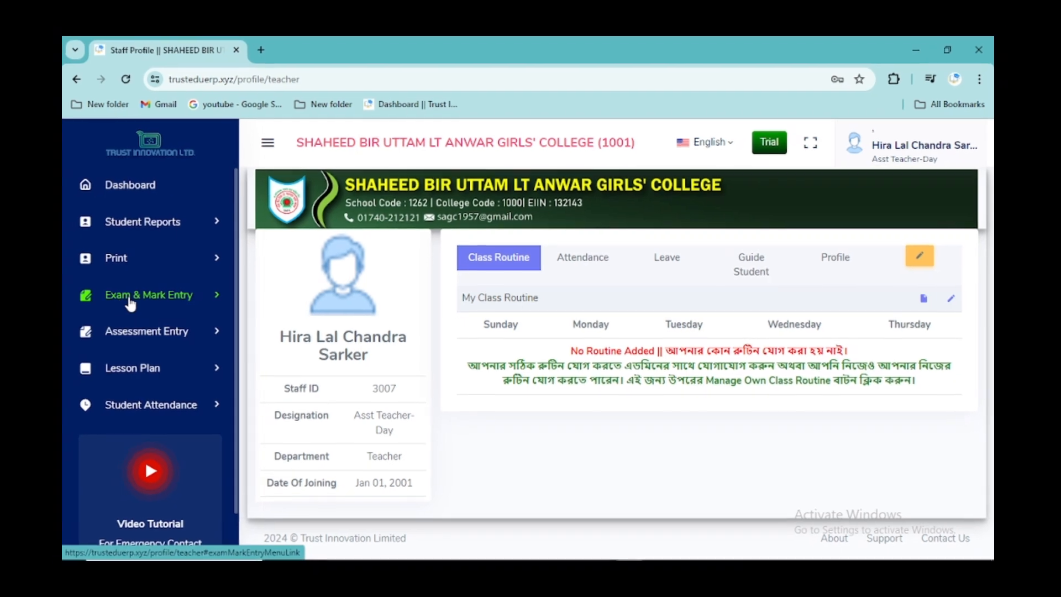
Open the Mark Entry page and select academic year 2024 and the 1st Term Exam
left_click(140, 301)
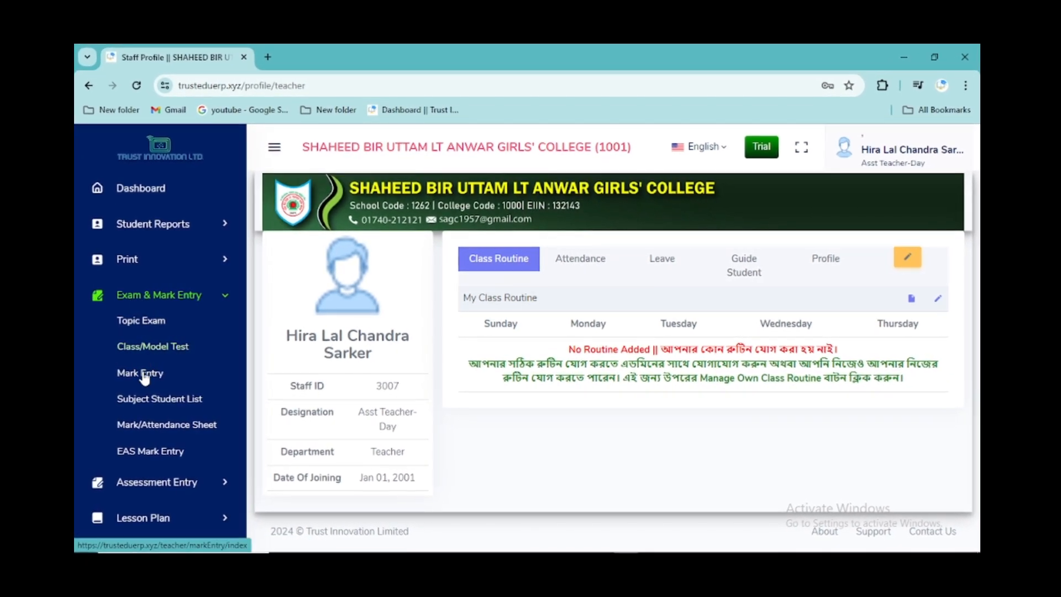
left_click(139, 377)
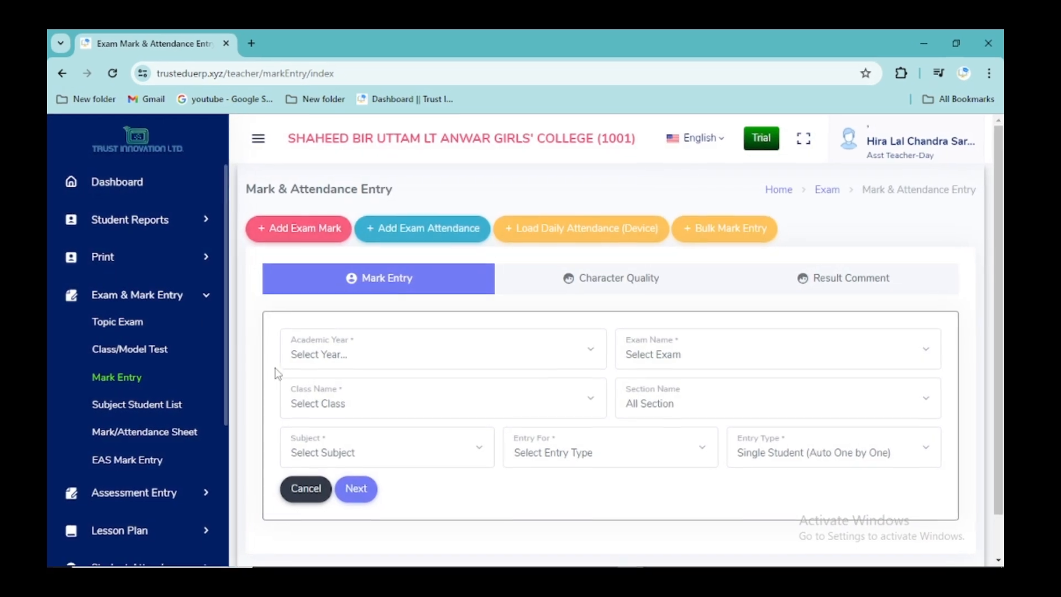
left_click(359, 367)
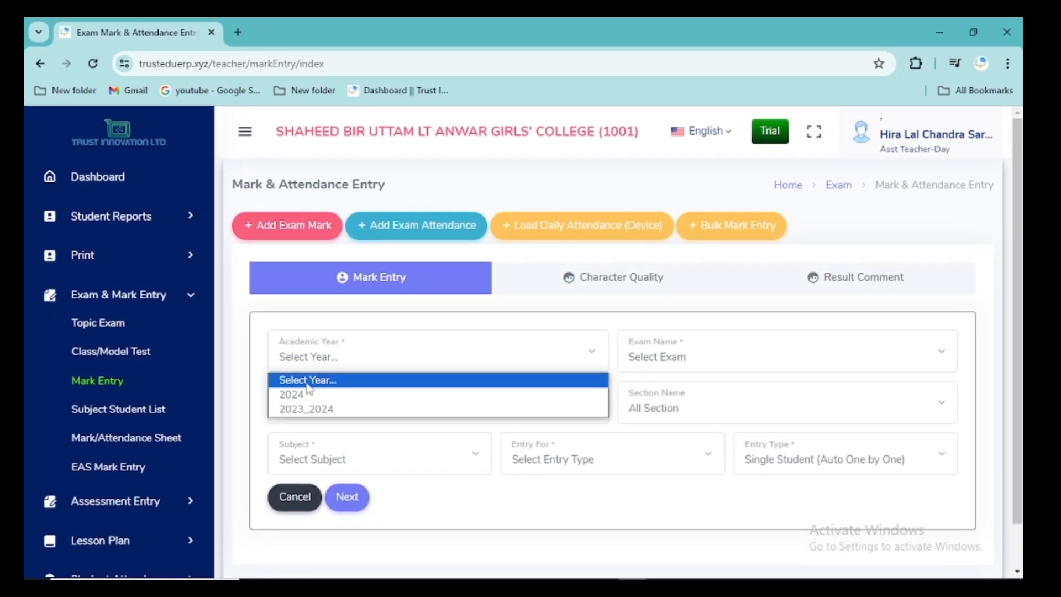
left_click(311, 393)
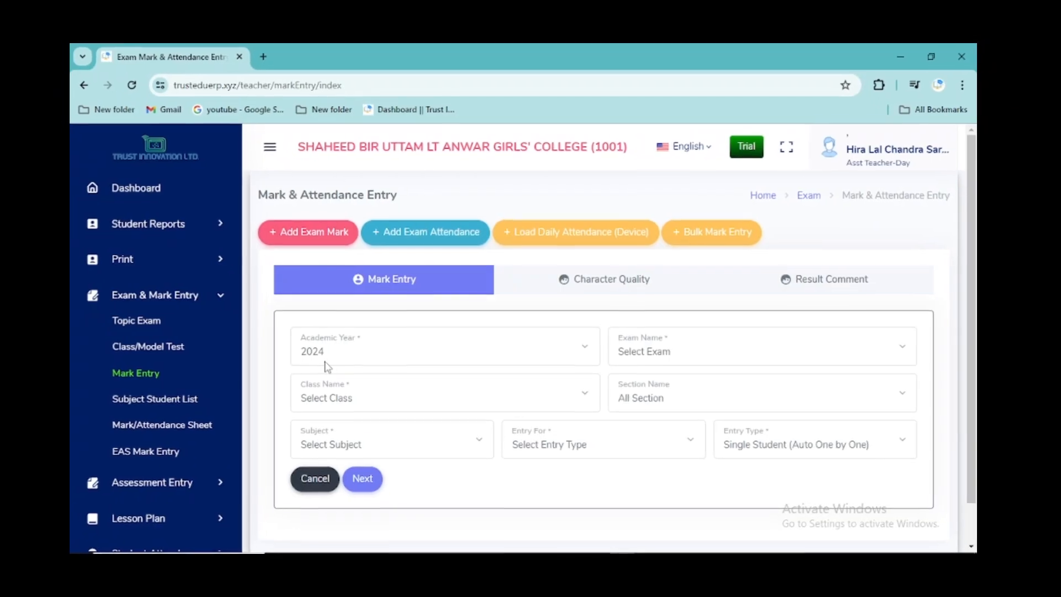
left_click(644, 358)
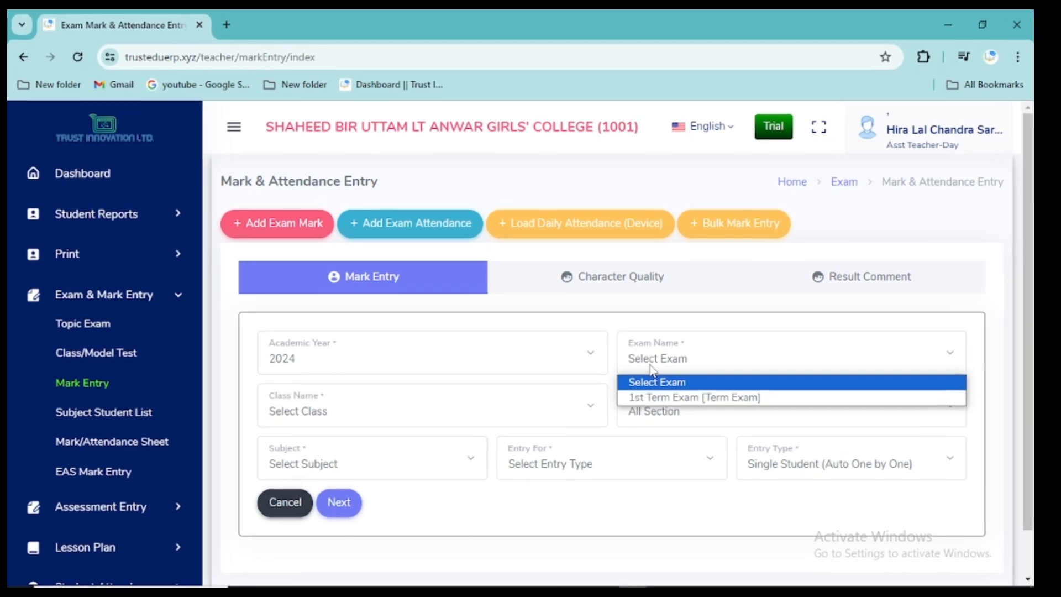
left_click(656, 399)
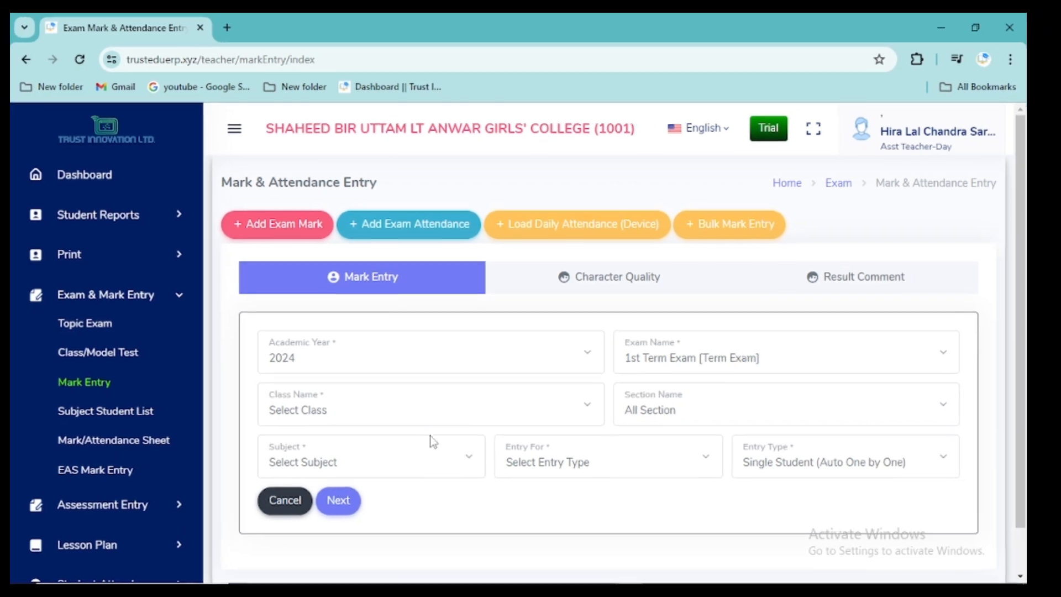
Select class Ten, section Aster and subject Higher Mathematics
left_click(376, 409)
left_click(321, 432)
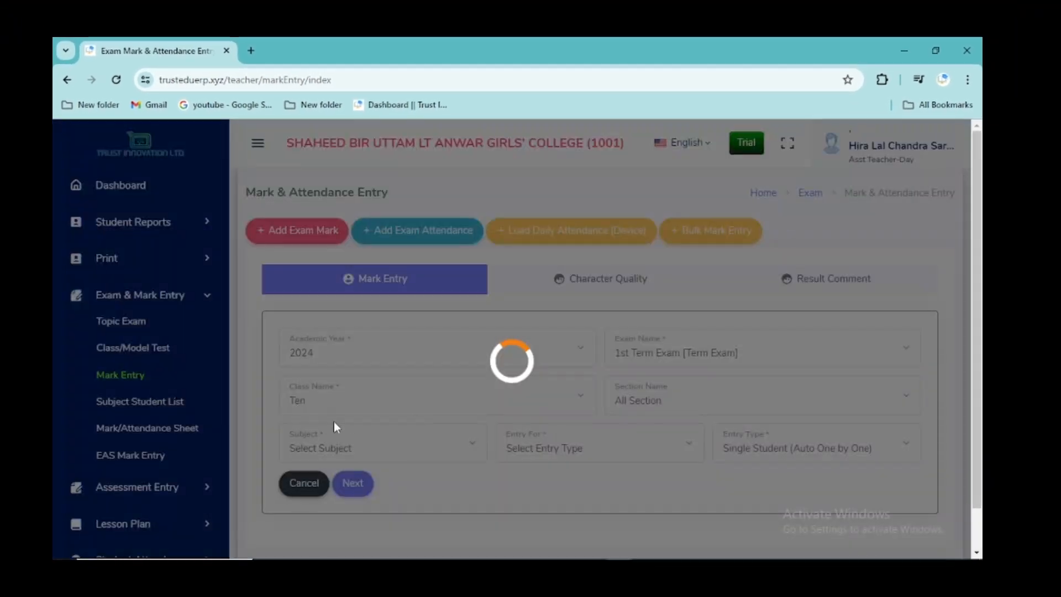
left_click(674, 406)
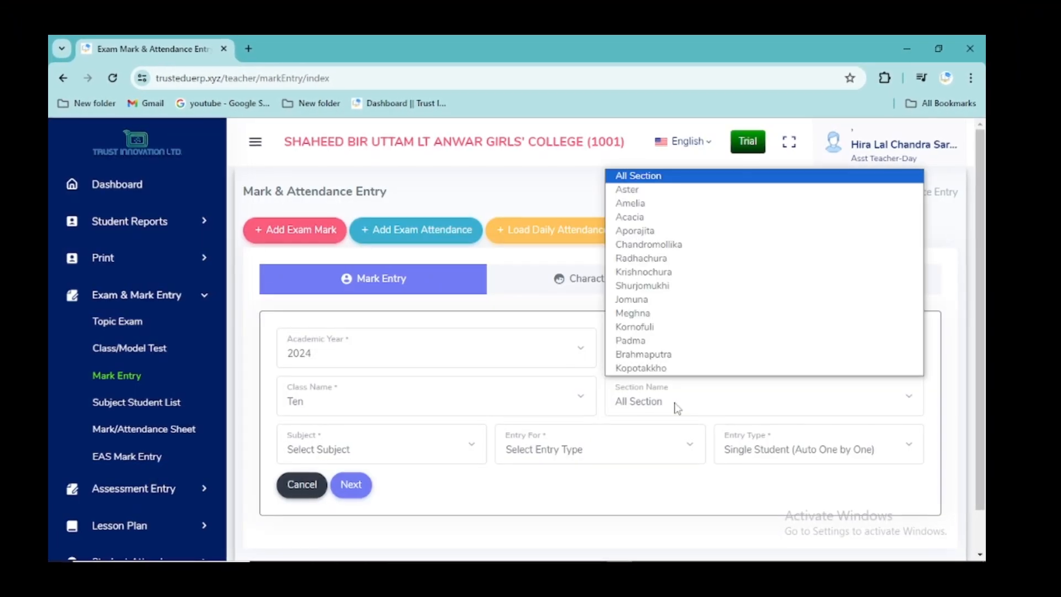
left_click(650, 188)
left_click(392, 450)
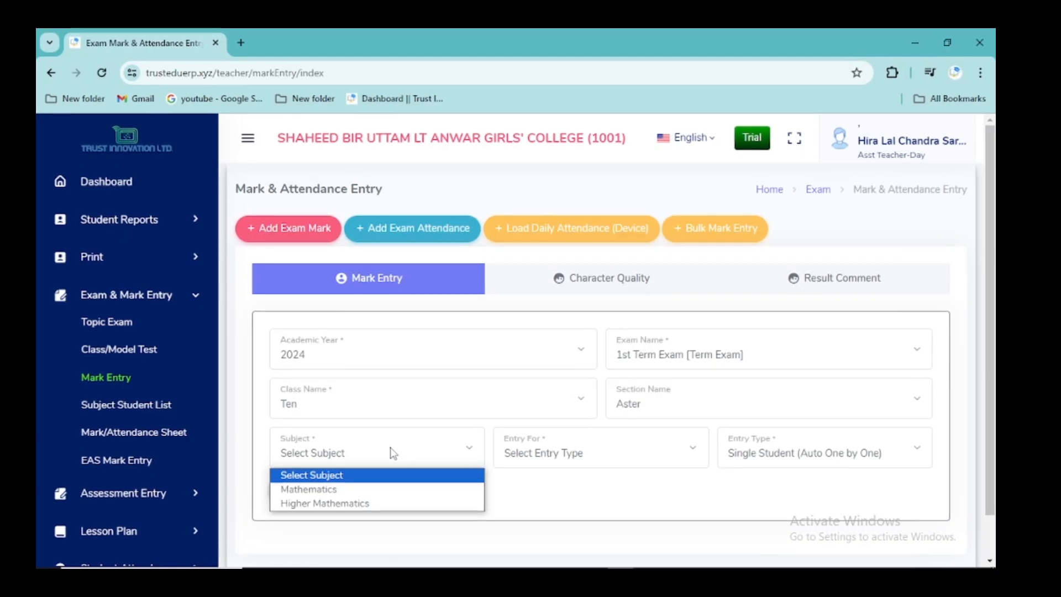
left_click(342, 508)
left_click(551, 464)
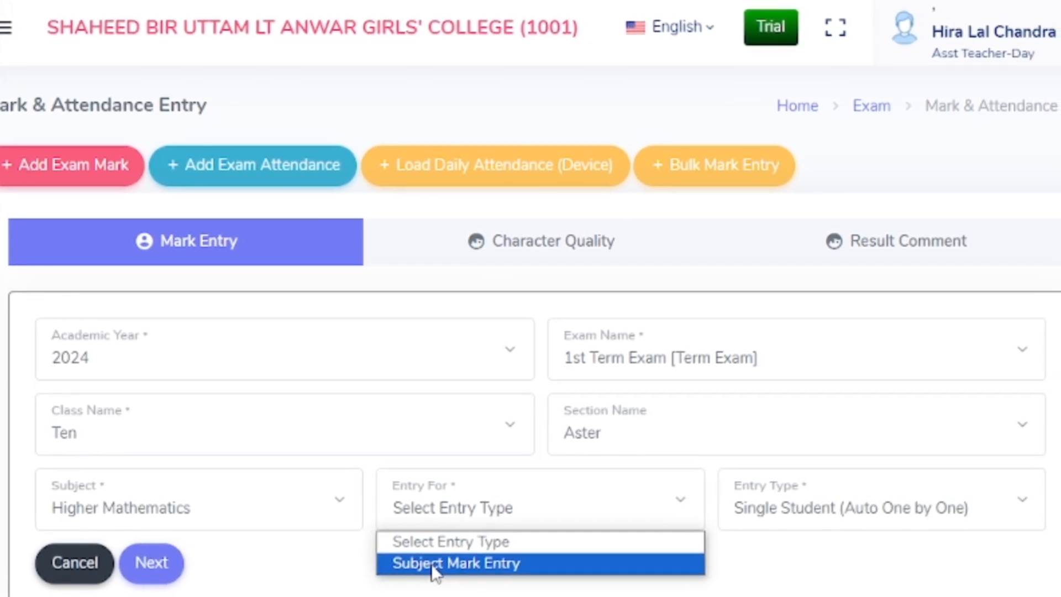
Choose Subject Mark Entry with the List (Excel Style) entry type and proceed
left_click(437, 569)
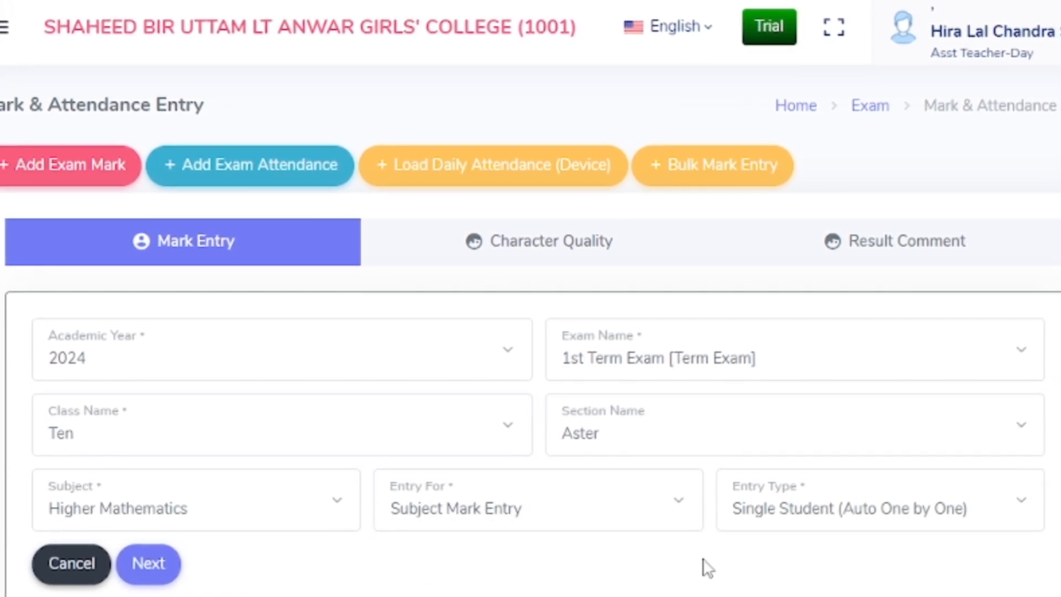
left_click(786, 524)
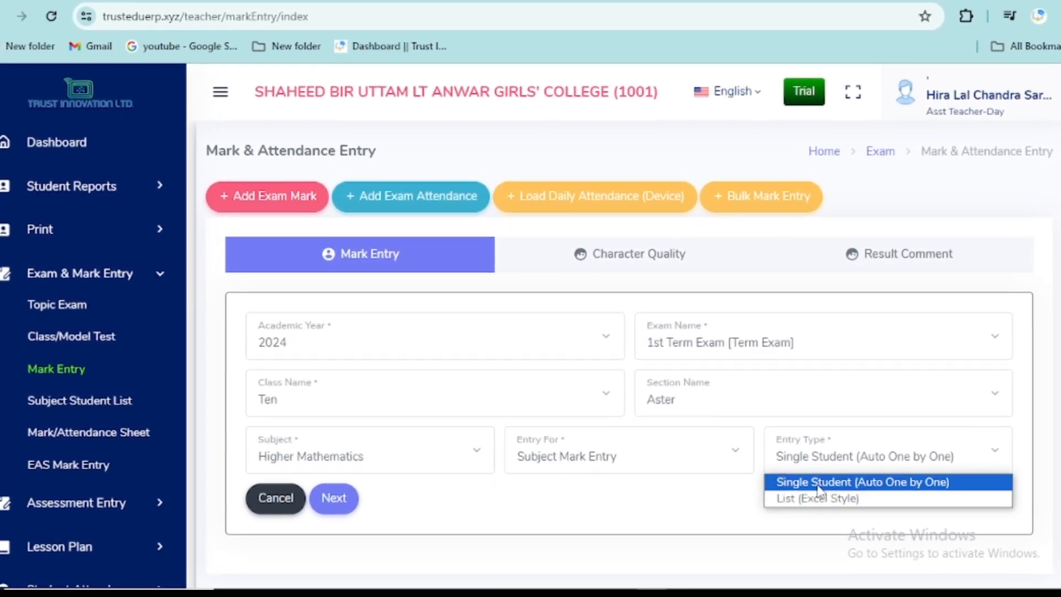
left_click(813, 479)
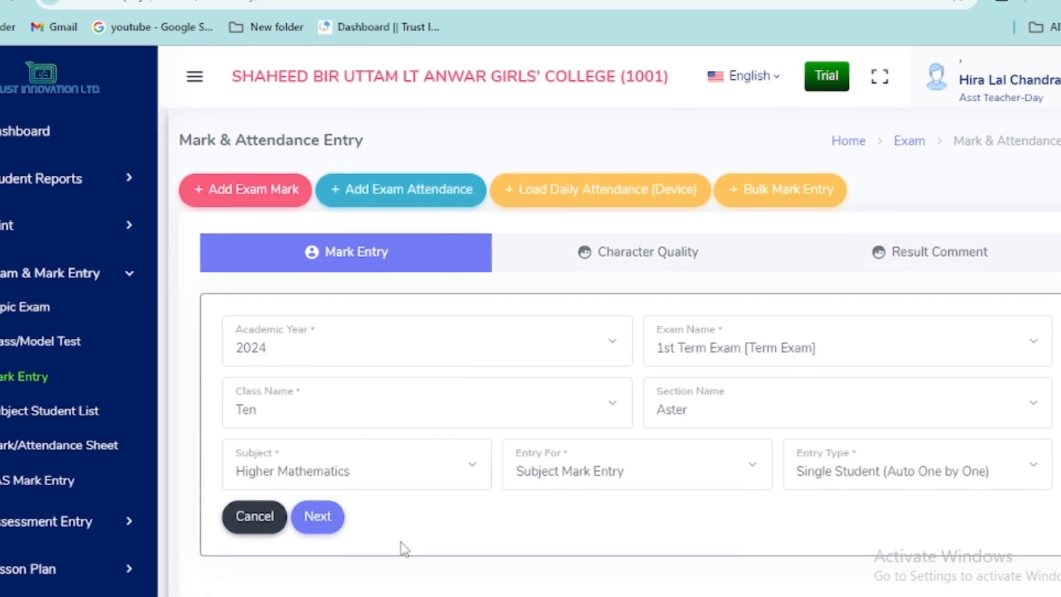
left_click(334, 516)
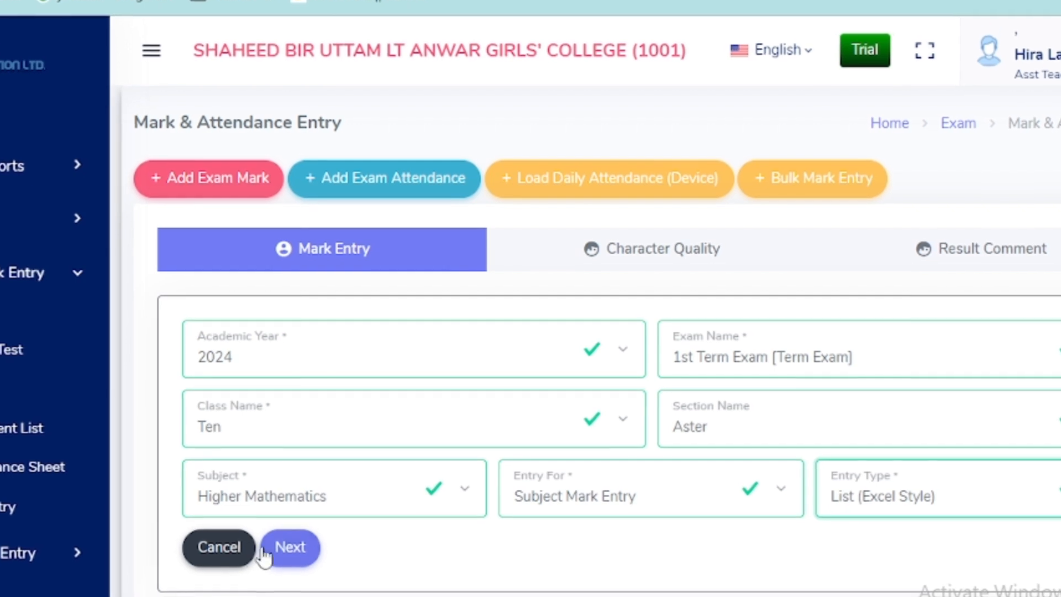
Load the Ten Aster Higher Mathematics mark sheet and look through the student list
left_click(293, 550)
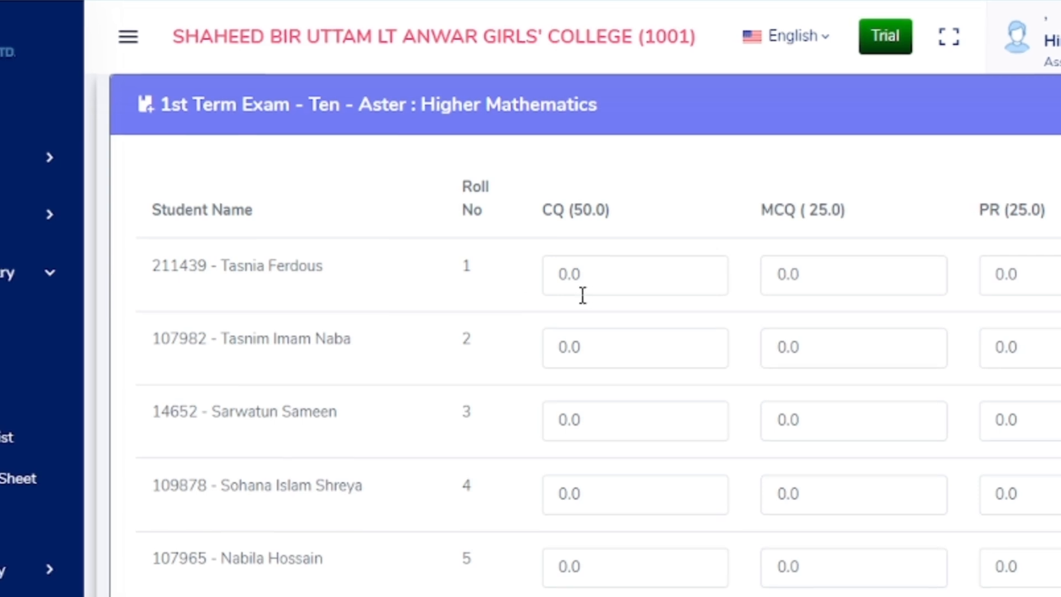
scroll(470, 298, "down", 2)
scroll(442, 301, "up", 2)
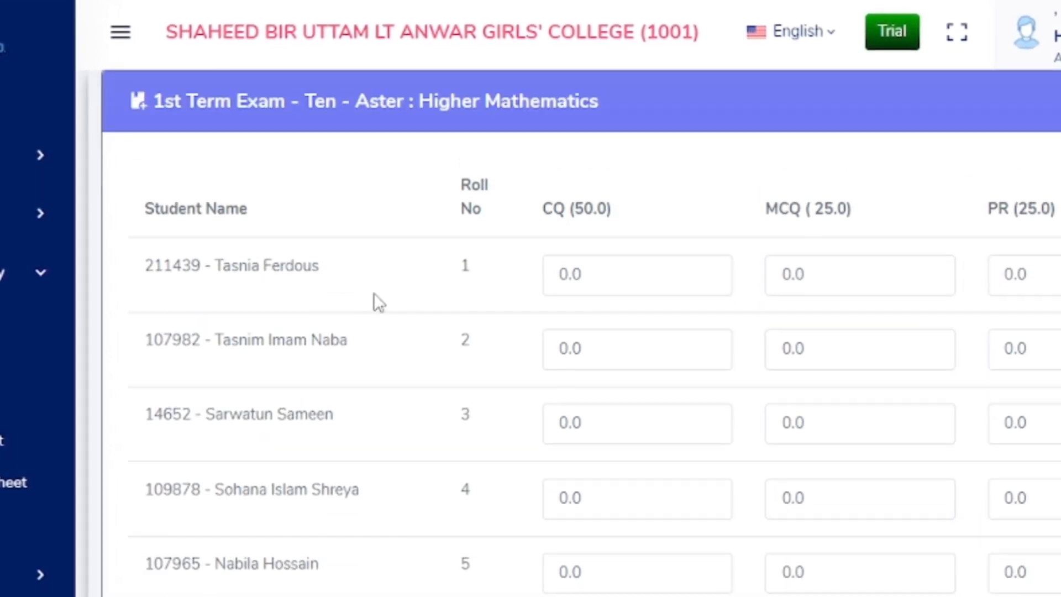
scroll(612, 450, "down", 1)
scroll(605, 367, "up", 1)
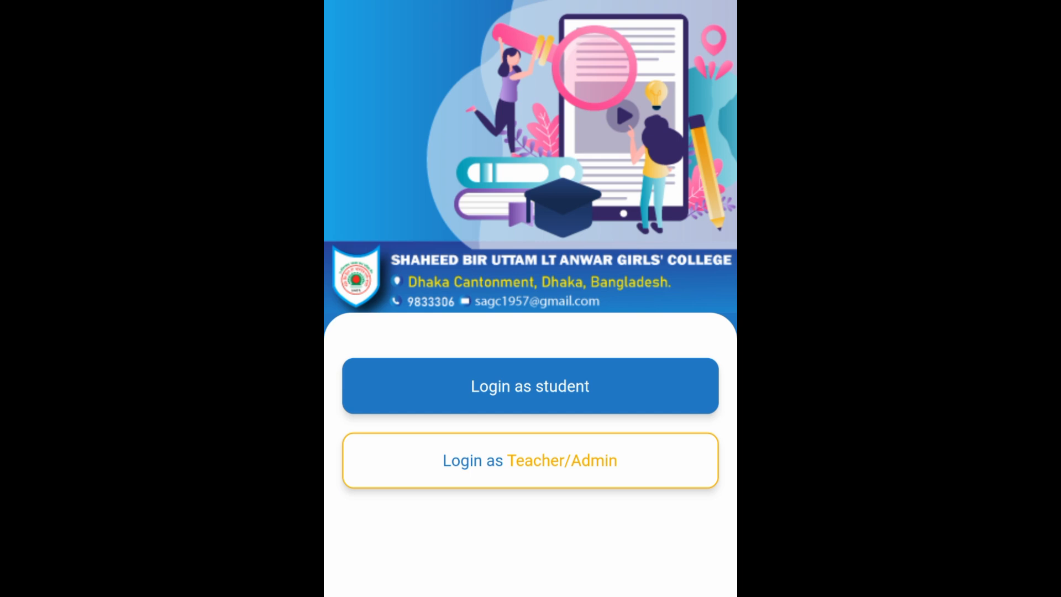
Sign in to the mobile app as Teacher/Admin with the employee ID, mobile number and PIN
left_click(547, 466)
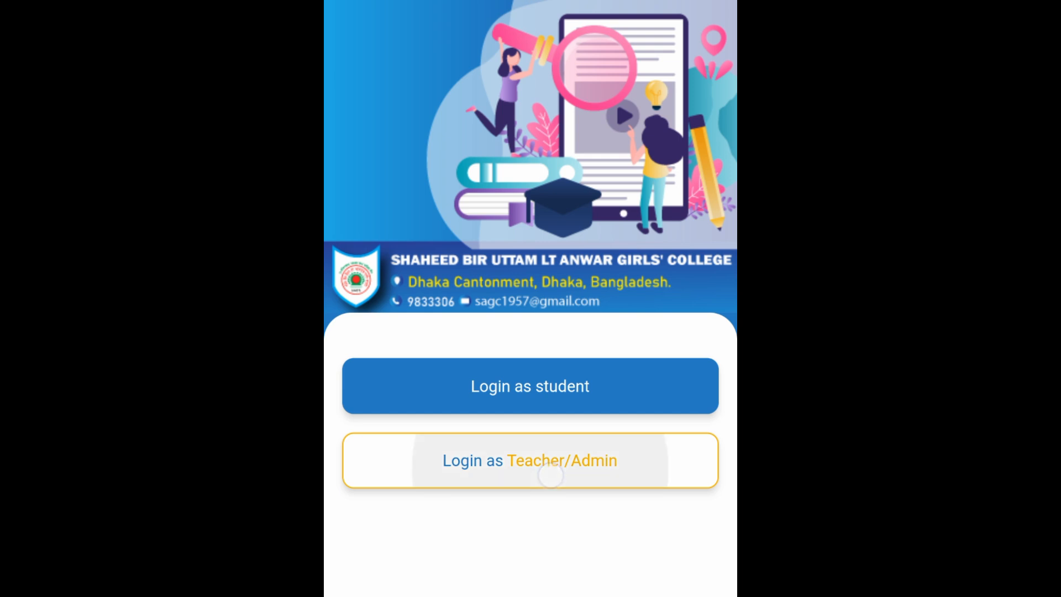
left_click(540, 295)
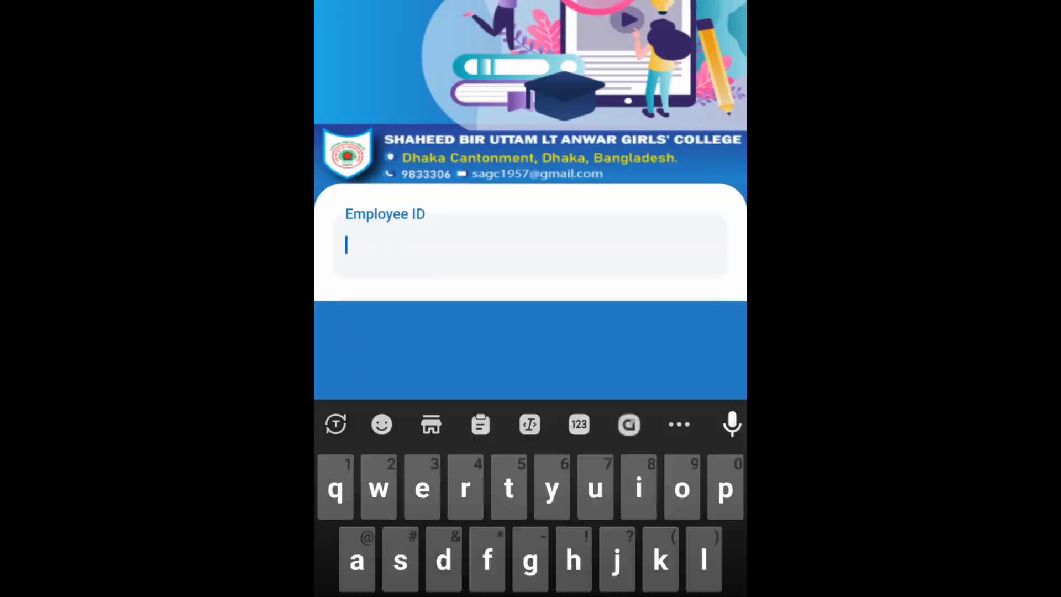
type("3005")
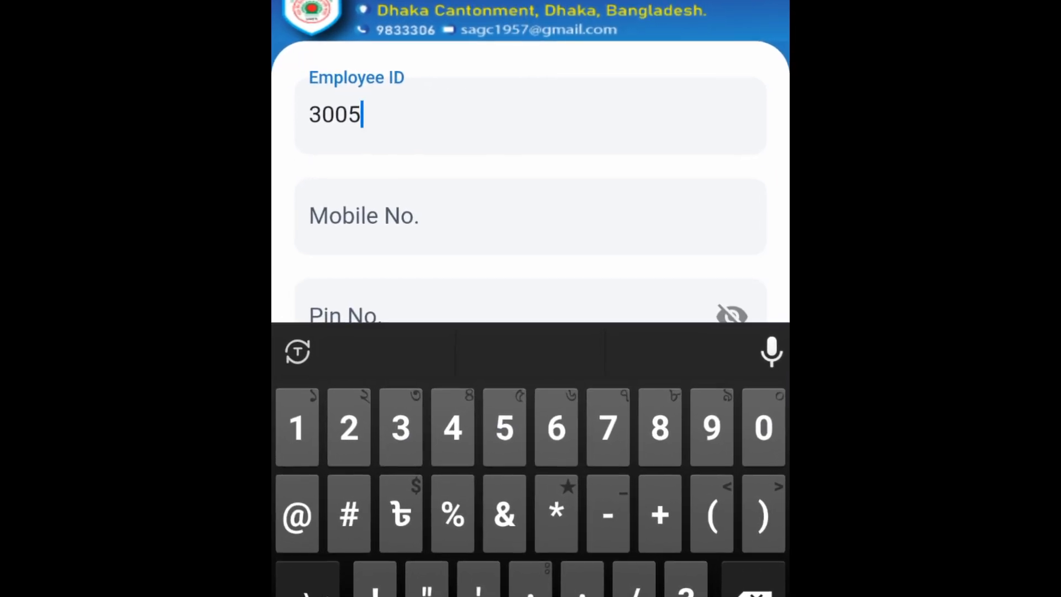
left_click(398, 217)
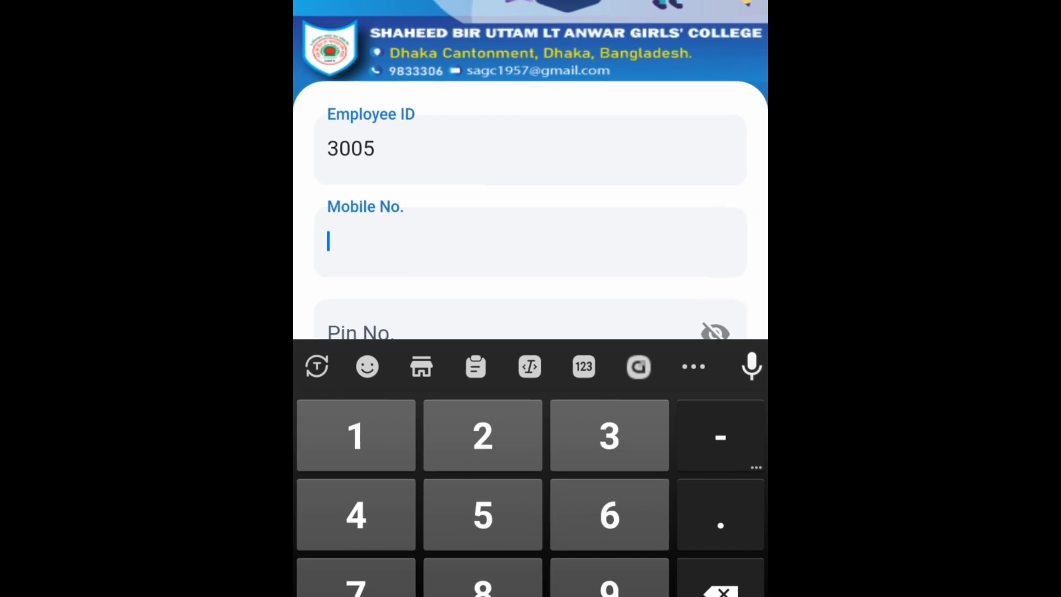
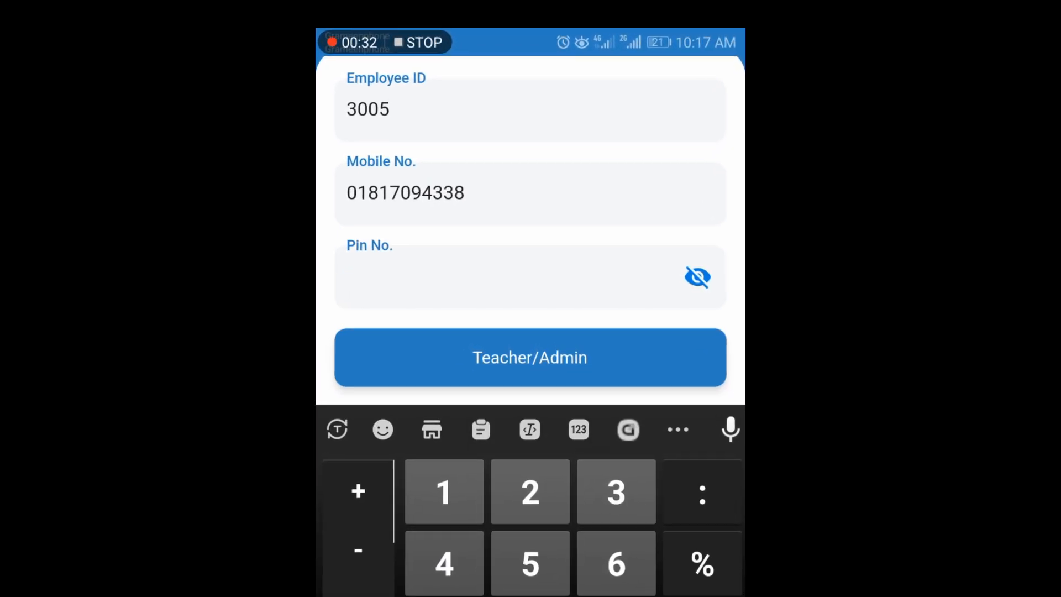
type("4")
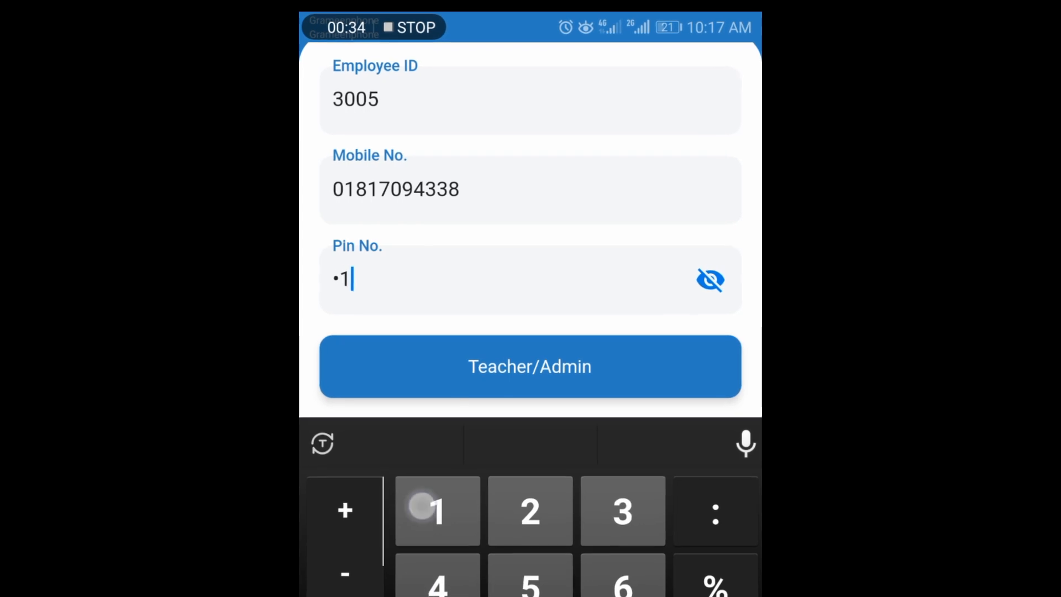
left_click(403, 385)
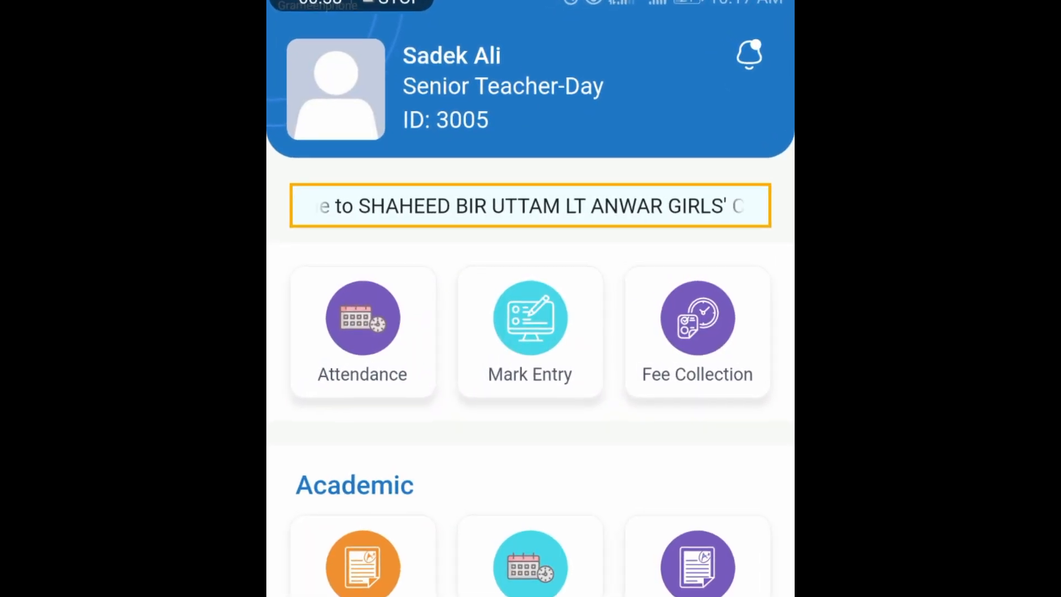
Open Term Exam Mark Entry and select 2024, 1st Term Exam, class Ten, section Aster
scroll(637, 519, "down", 3)
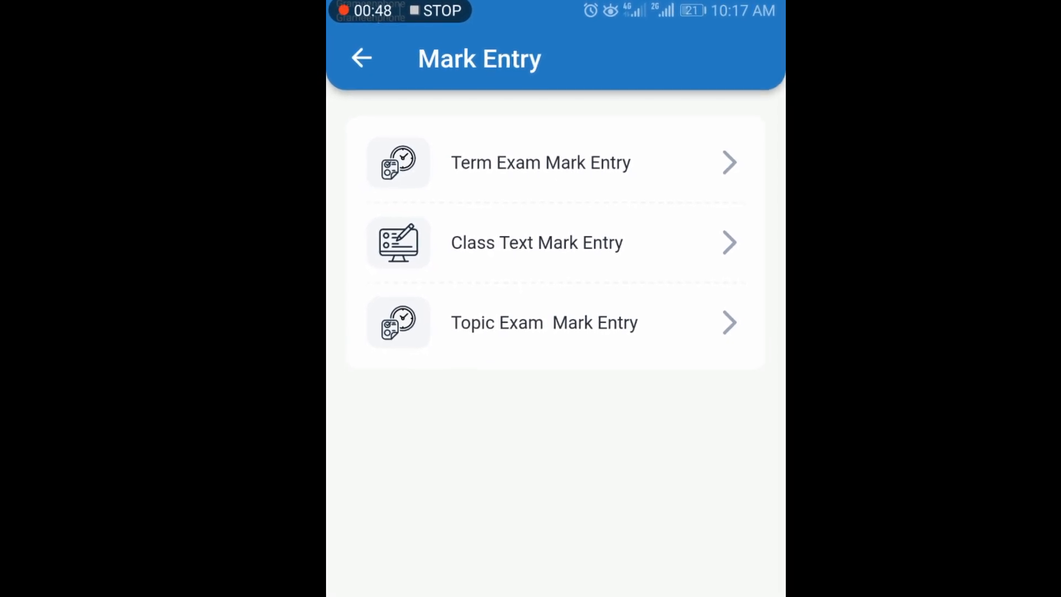
left_click(589, 170)
left_click(525, 139)
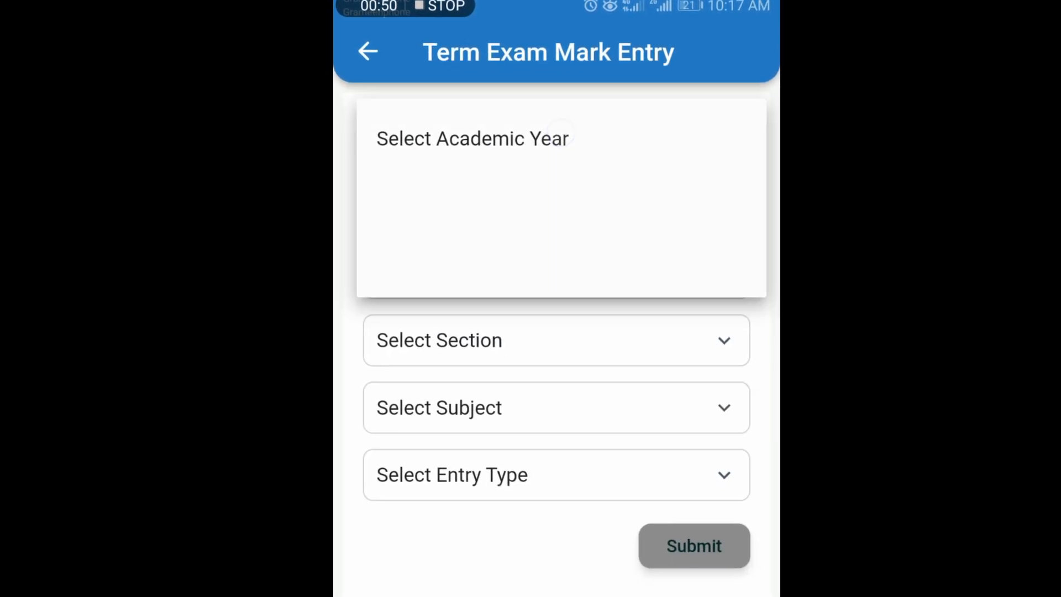
left_click(524, 194)
left_click(523, 203)
left_click(530, 263)
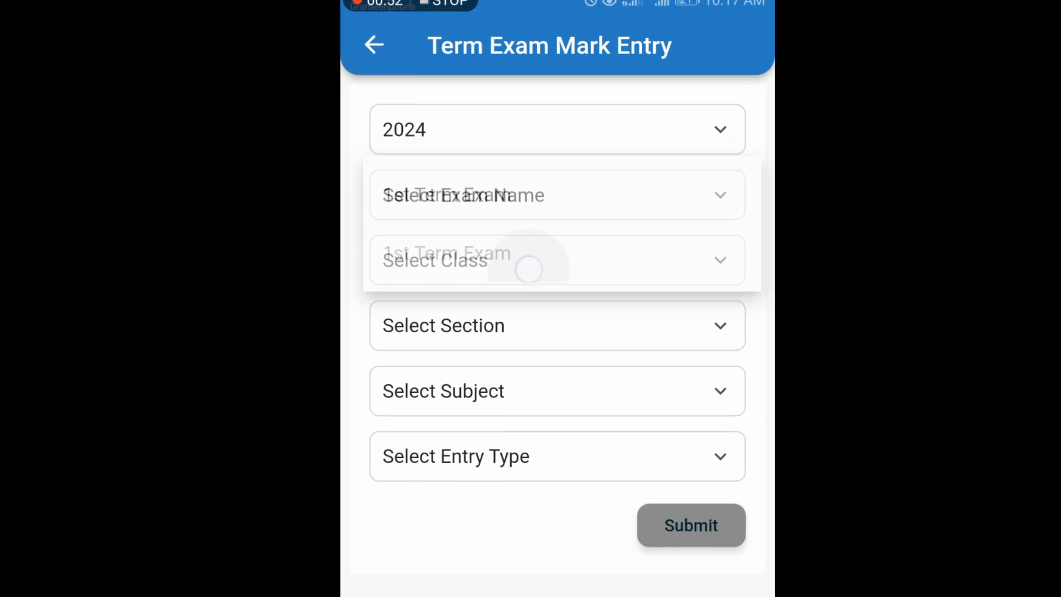
left_click(436, 257)
left_click(420, 310)
left_click(556, 321)
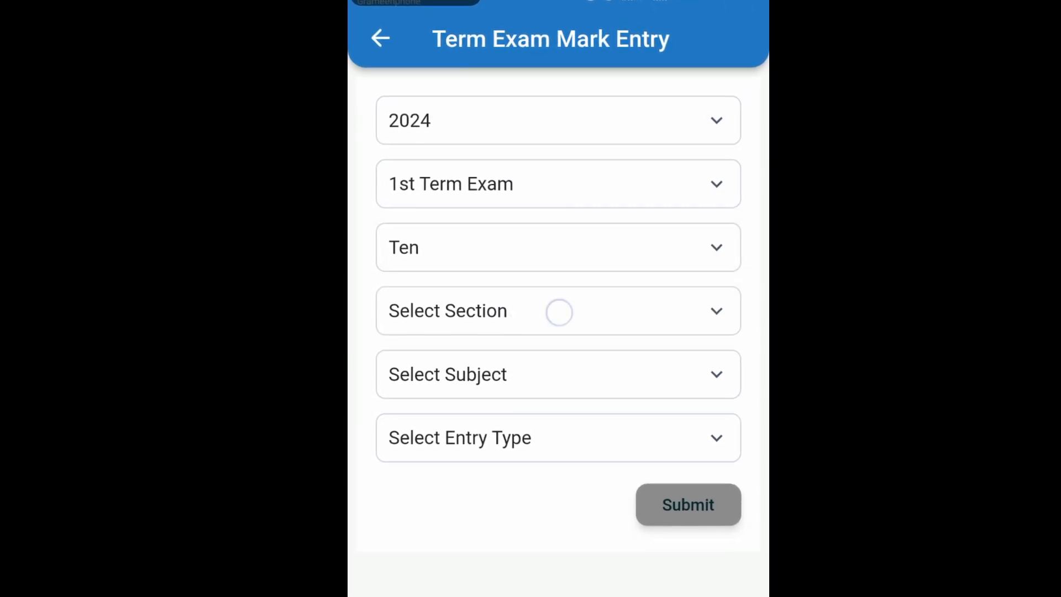
left_click(474, 127)
Choose Bangla-1 with Written/Hall Entry, review the loaded mark sheet, then go back
left_click(556, 366)
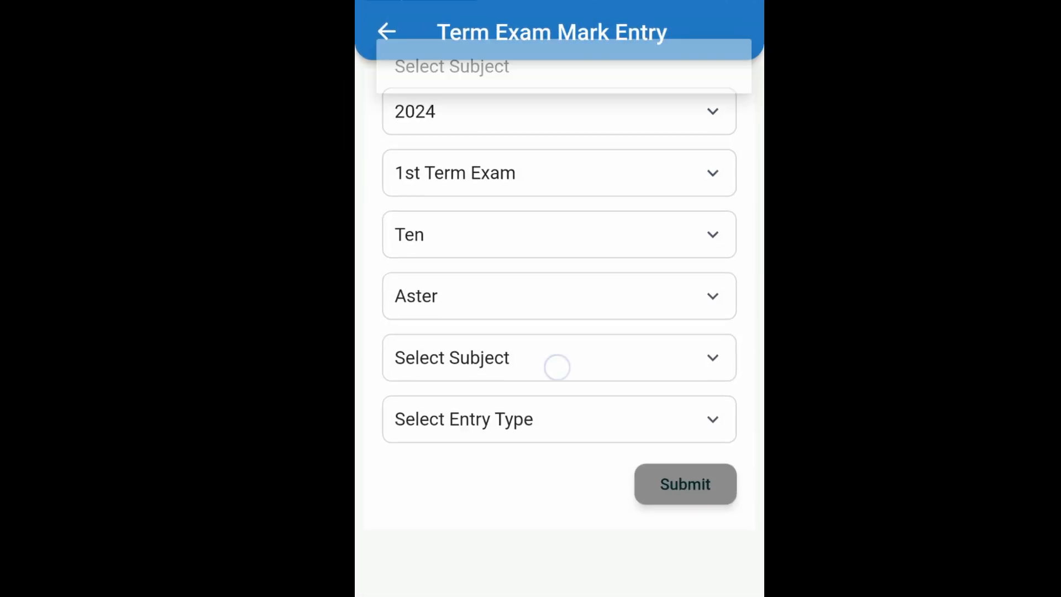
left_click(431, 119)
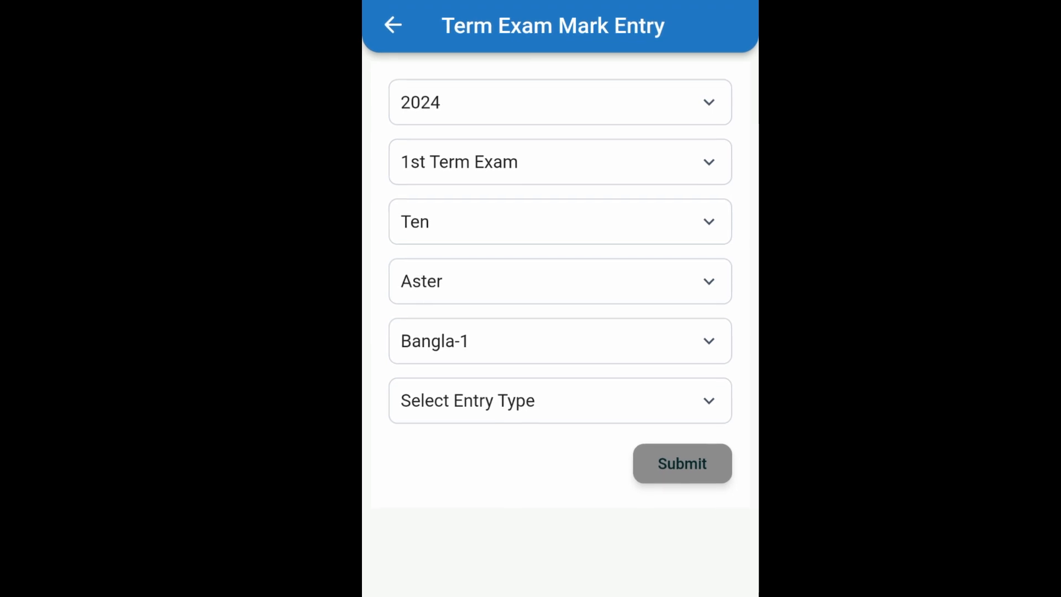
left_click(564, 406)
left_click(467, 440)
left_click(679, 442)
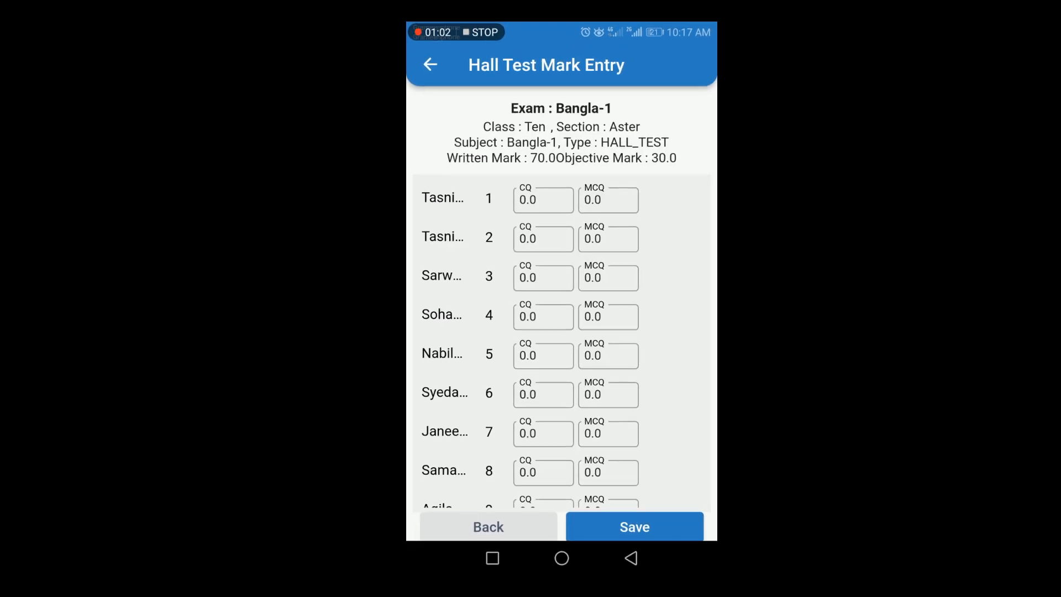
left_click_drag(664, 366, 697, 263)
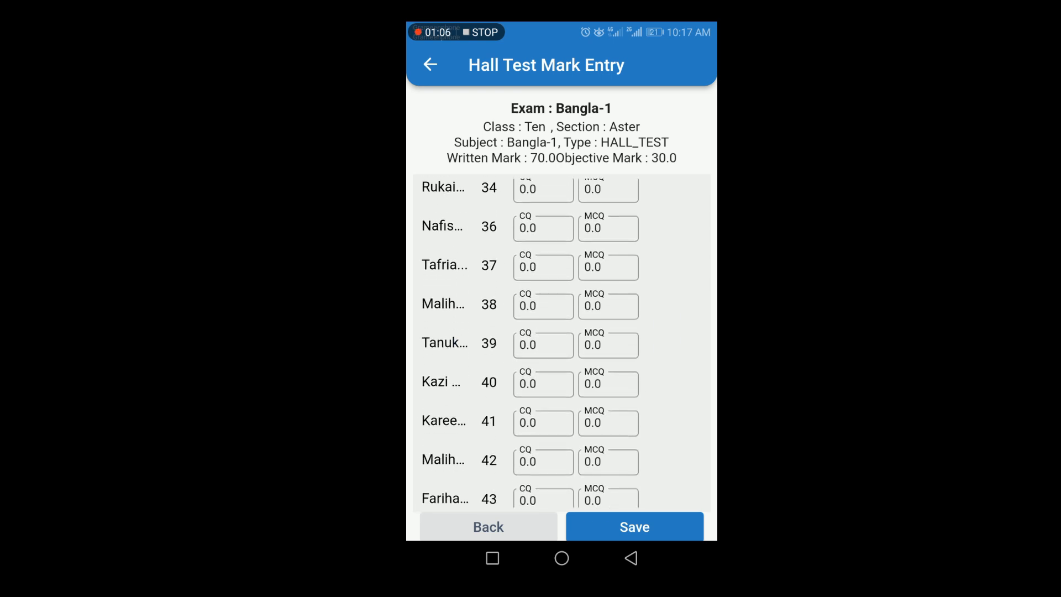
left_click(429, 65)
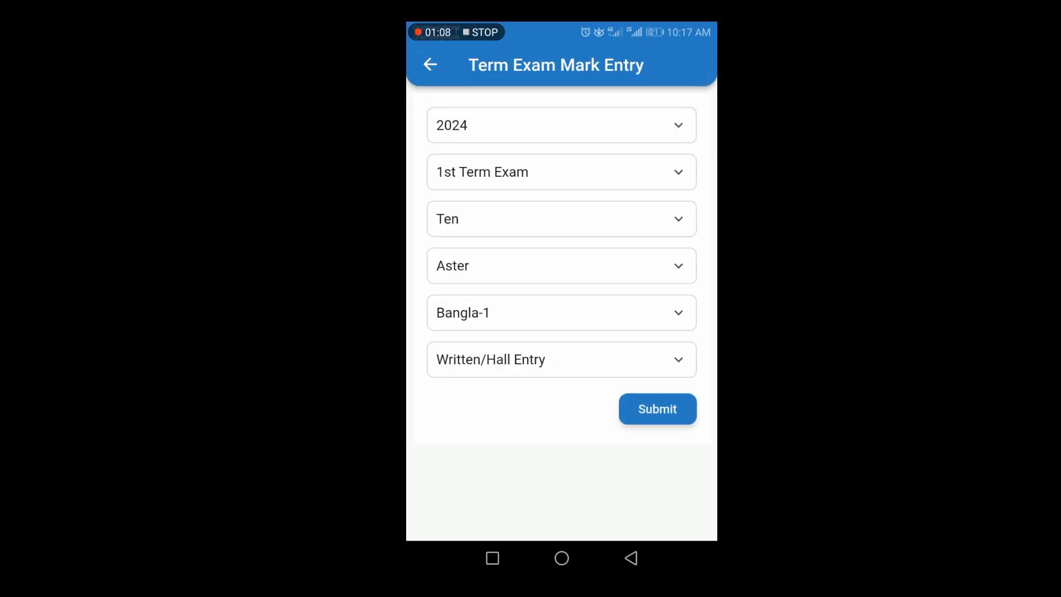